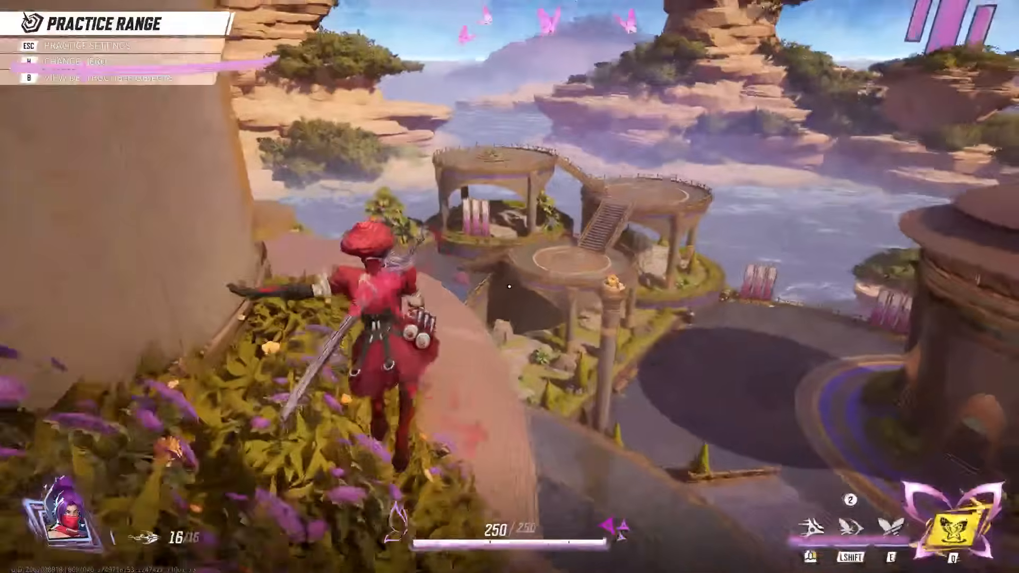
key("space")
key("w")
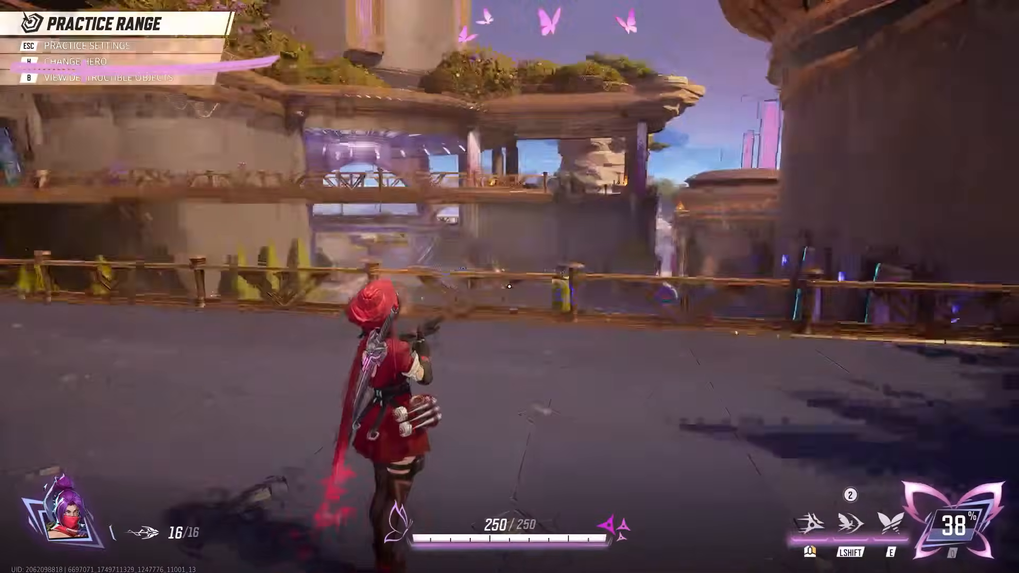
key("w")
key("w")
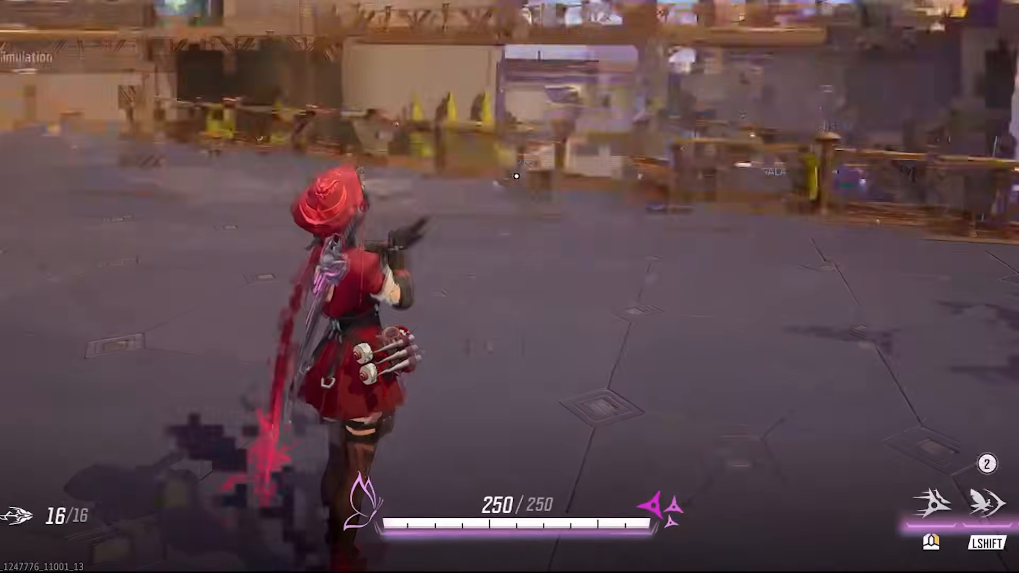
key("shift")
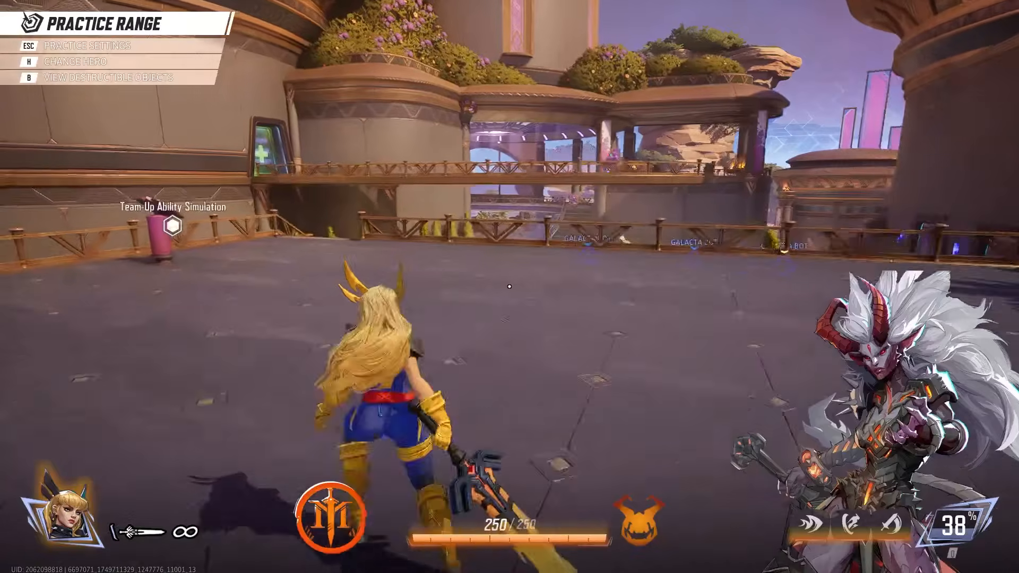
key("space")
key("space")
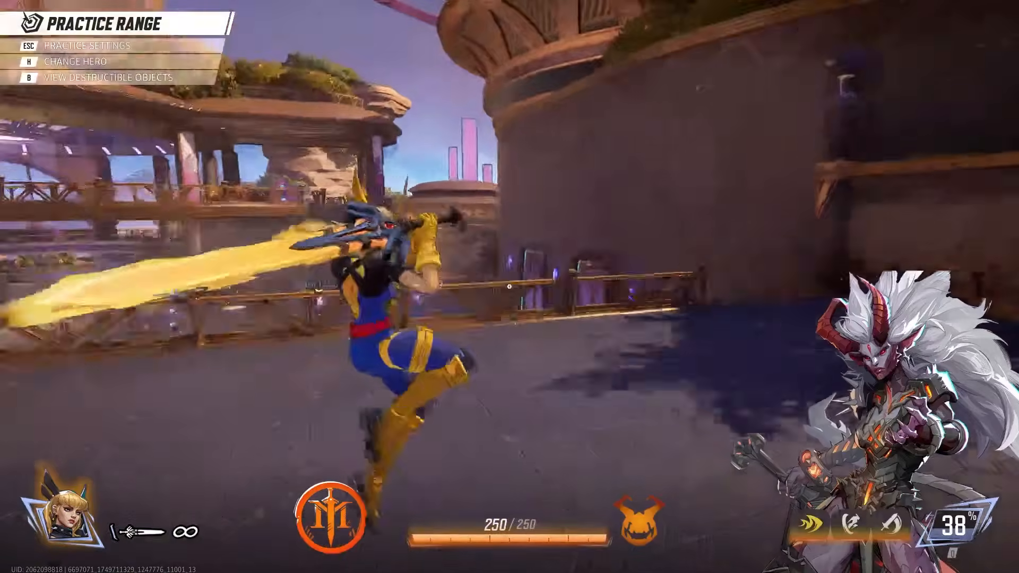
right_click(509, 286)
key("space")
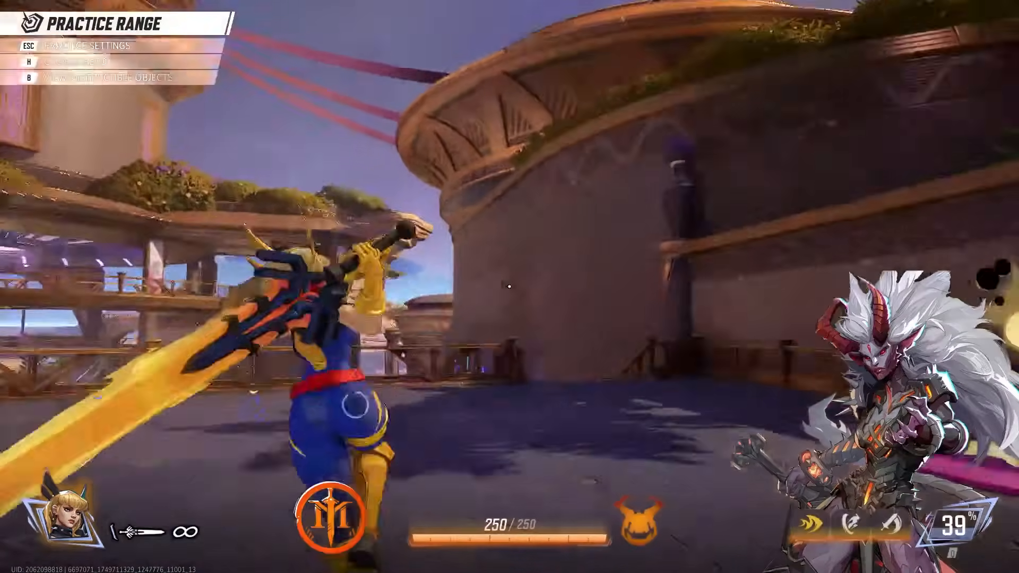
key("shift")
right_click(510, 287)
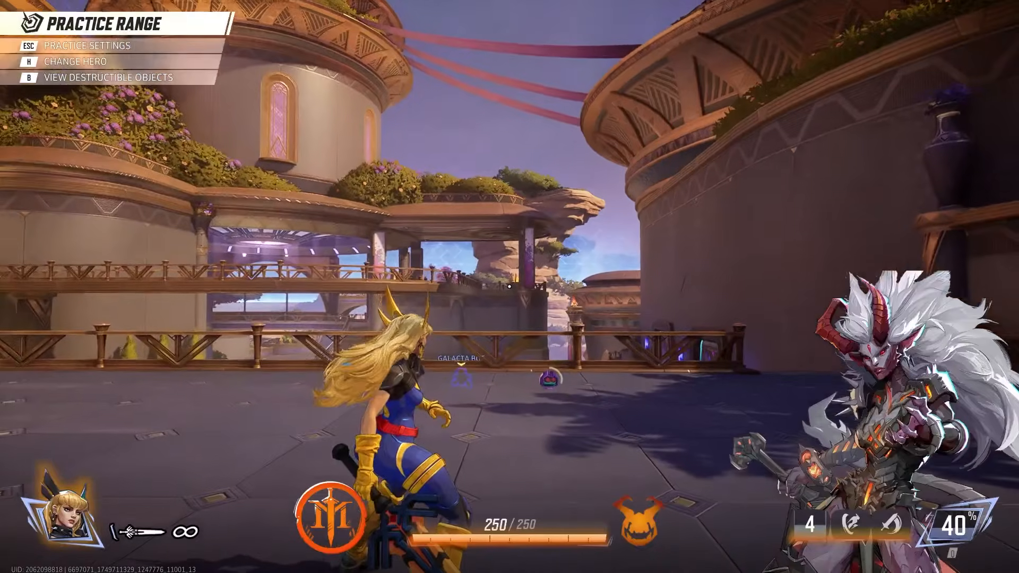
left_click(510, 287)
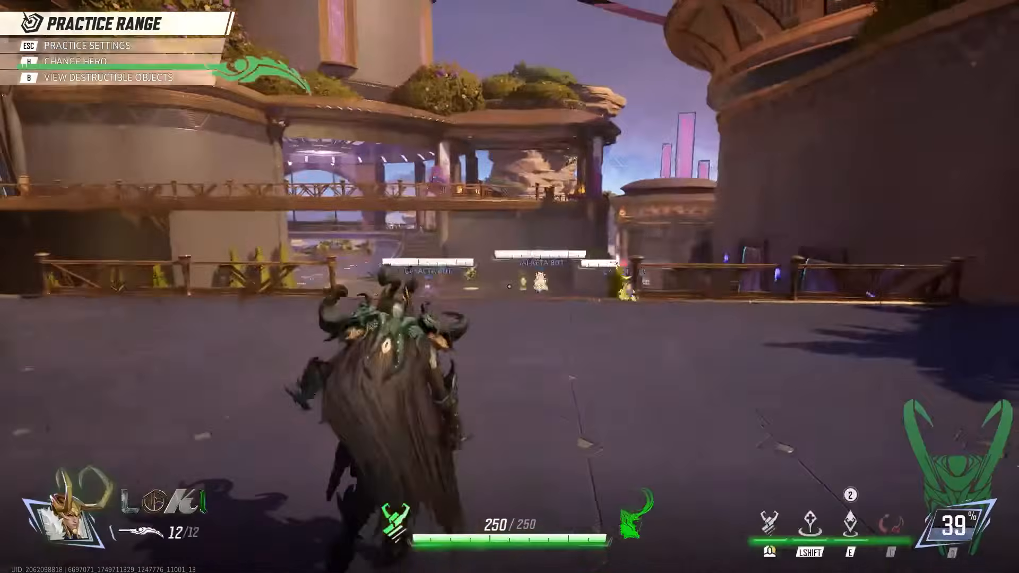
left_click(509, 287)
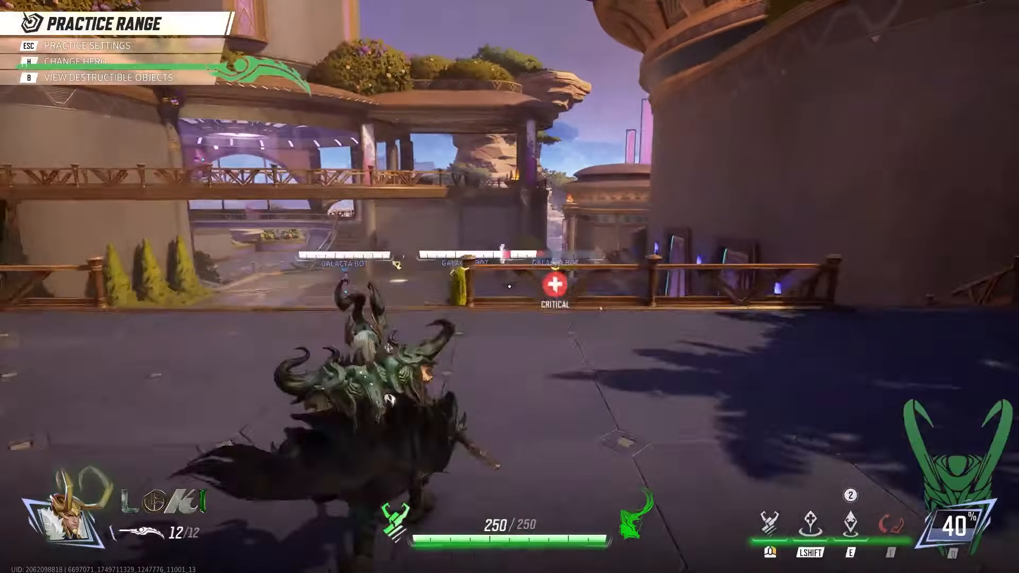
key("w")
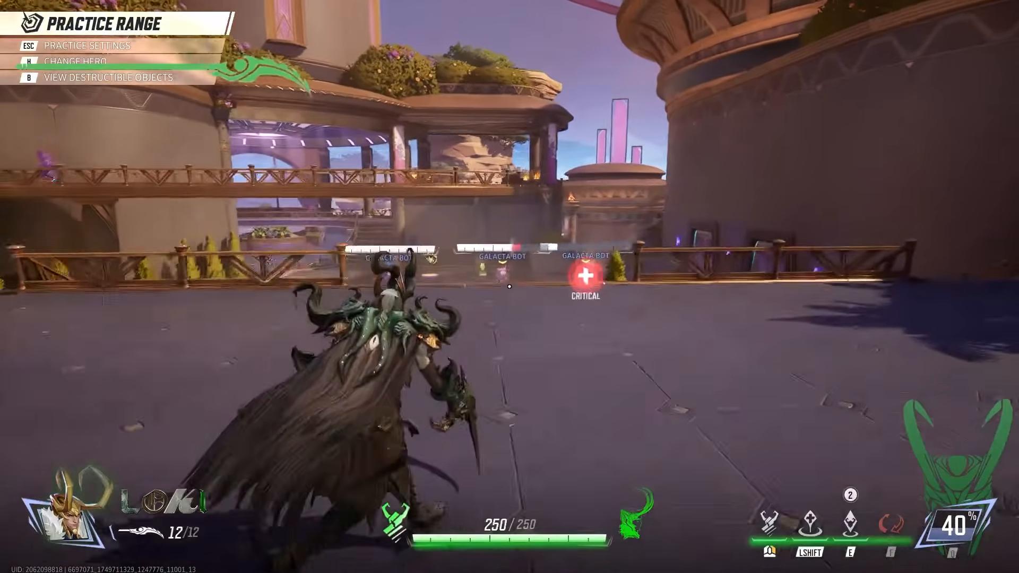
key("w")
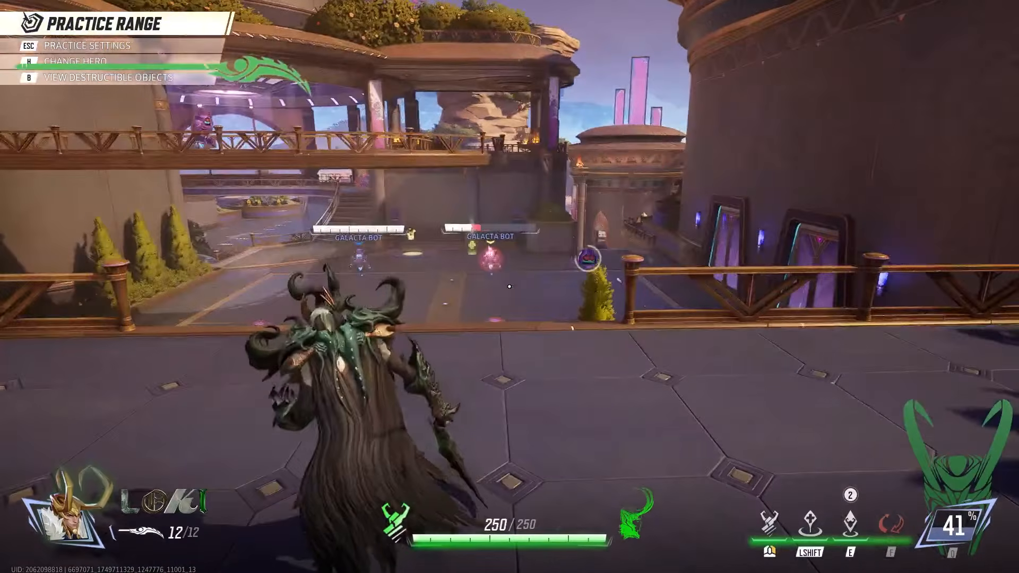
left_click(510, 287)
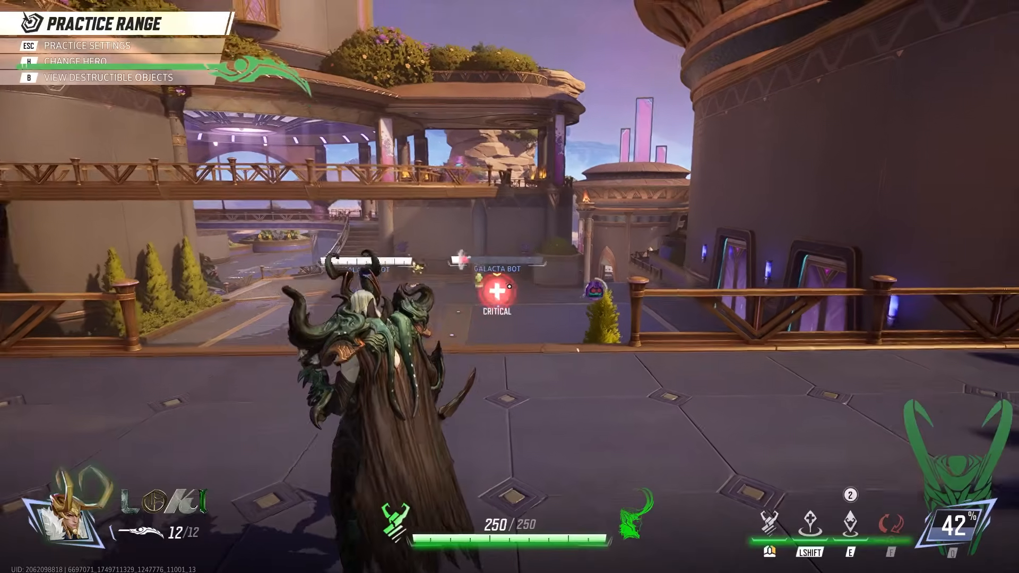
left_click(510, 287)
left_click(509, 286)
left_click(510, 287)
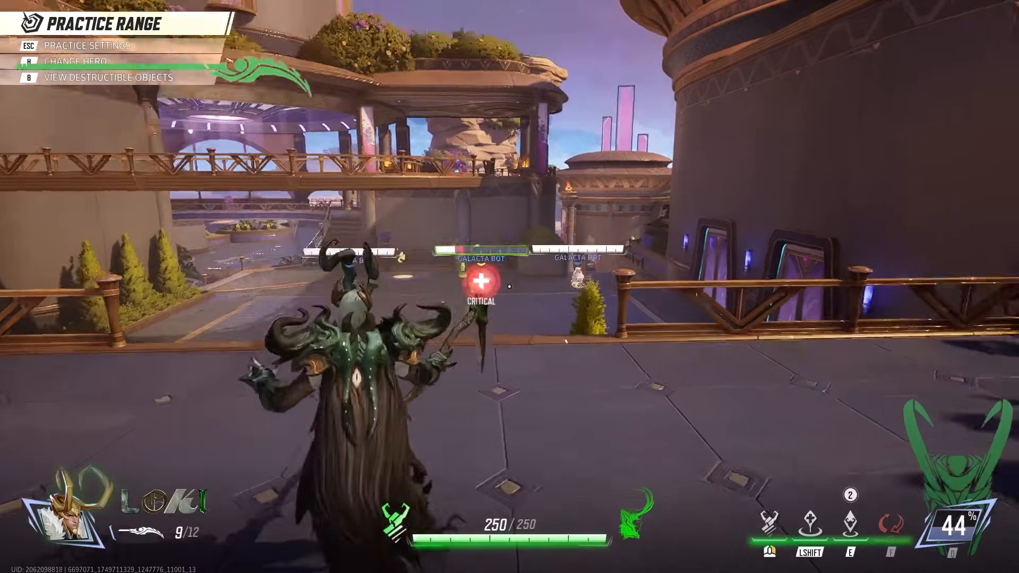
key("s")
key("r")
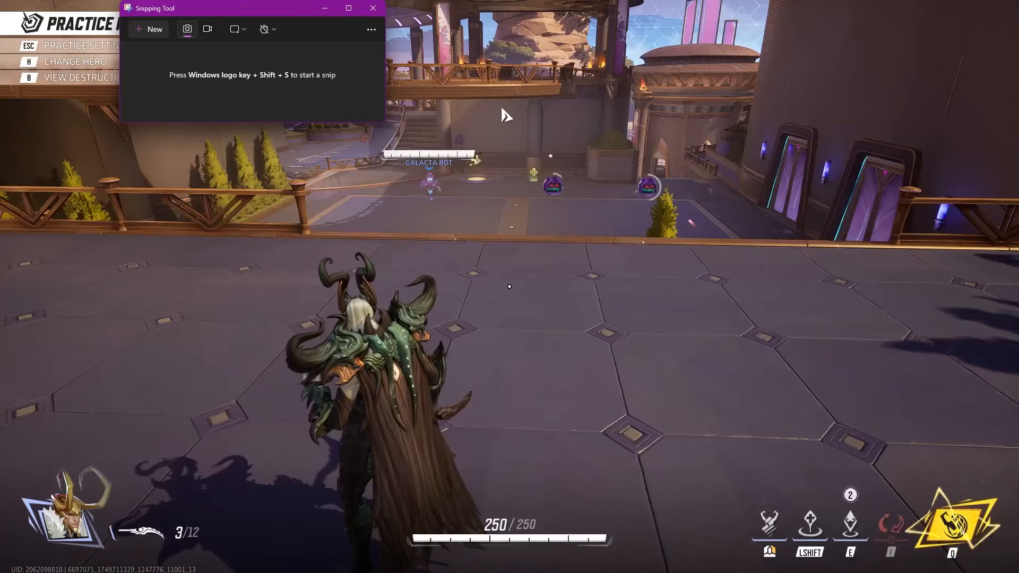
Step: Snip the practice range game screen and create a 1920 x 1080 px Photoshop document at 72 ppi for it
left_click(496, 113)
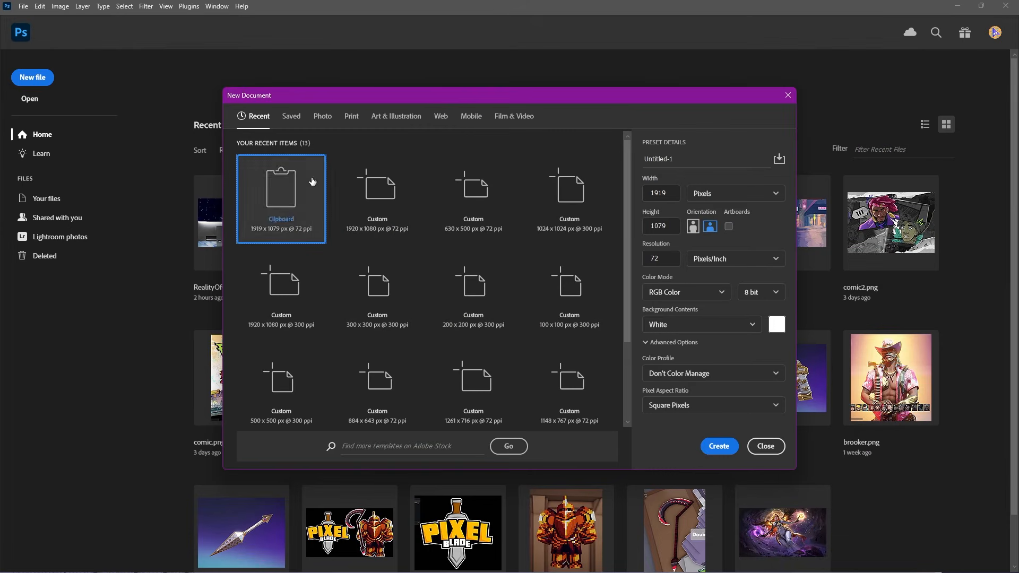
left_click(380, 229)
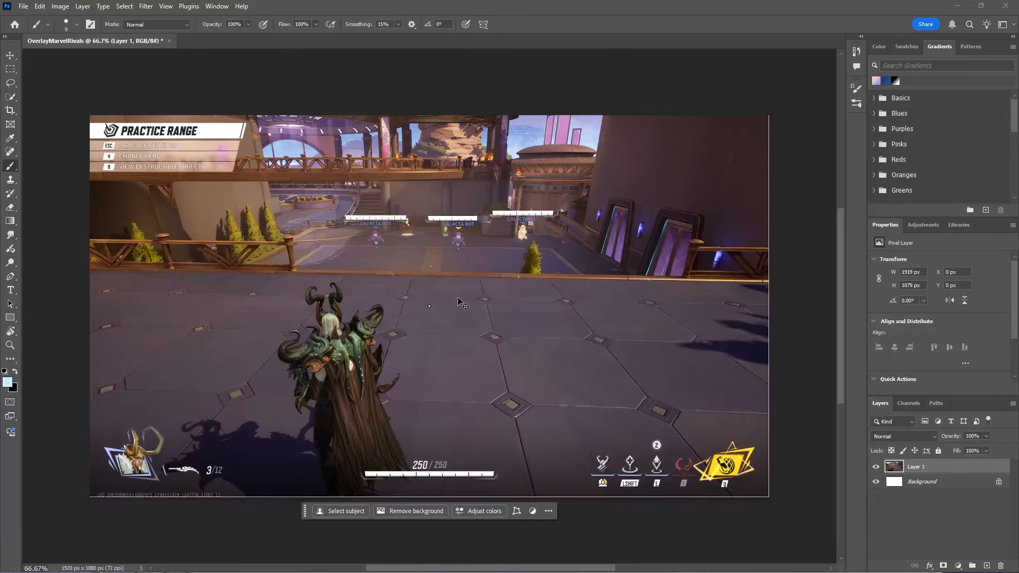
Step: Align the pasted game screenshot with the canvas using Free Transform and add a new layer above it
left_click_drag(461, 302, 417, 305)
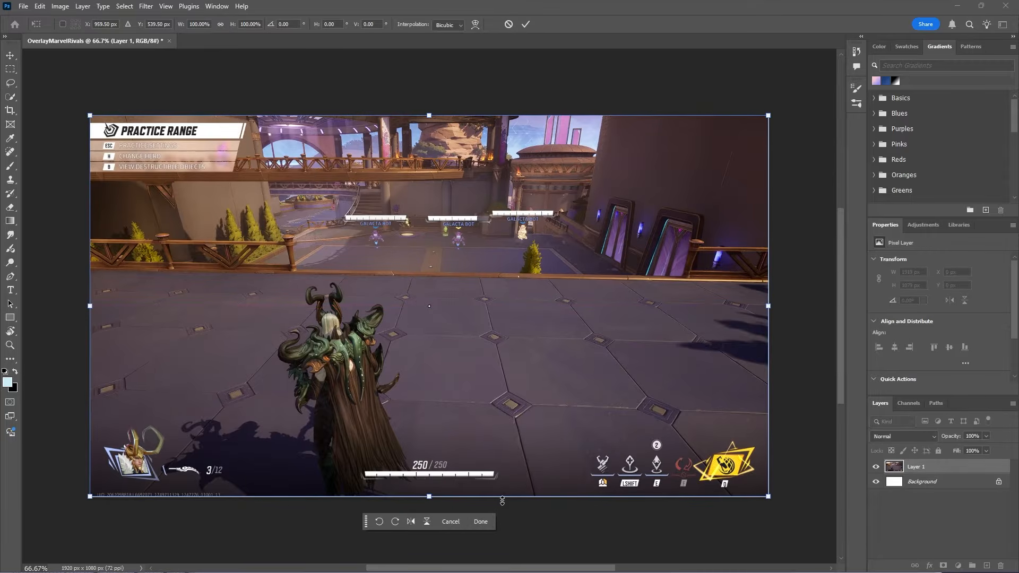
key("Return")
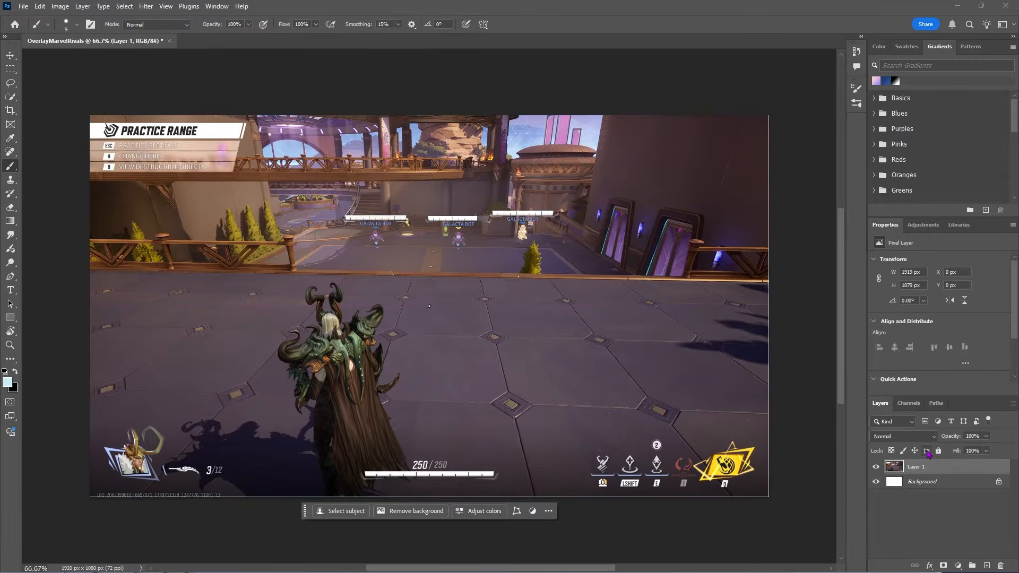
left_click(987, 566)
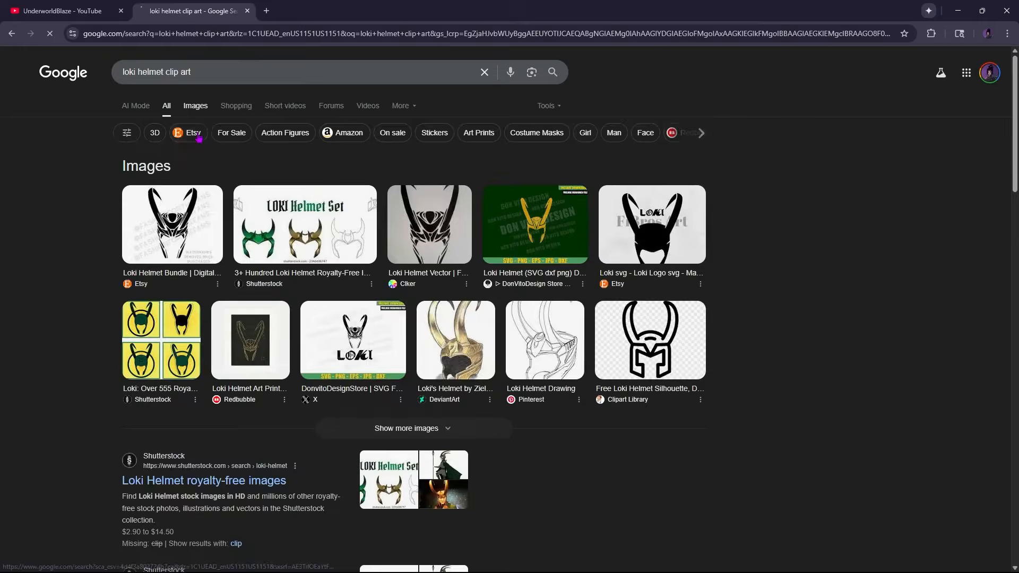
Step: Switch the browser search for "loki helmet clip art" to image results and preview Clipart Library's Loki helmet silhouette
left_click(198, 105)
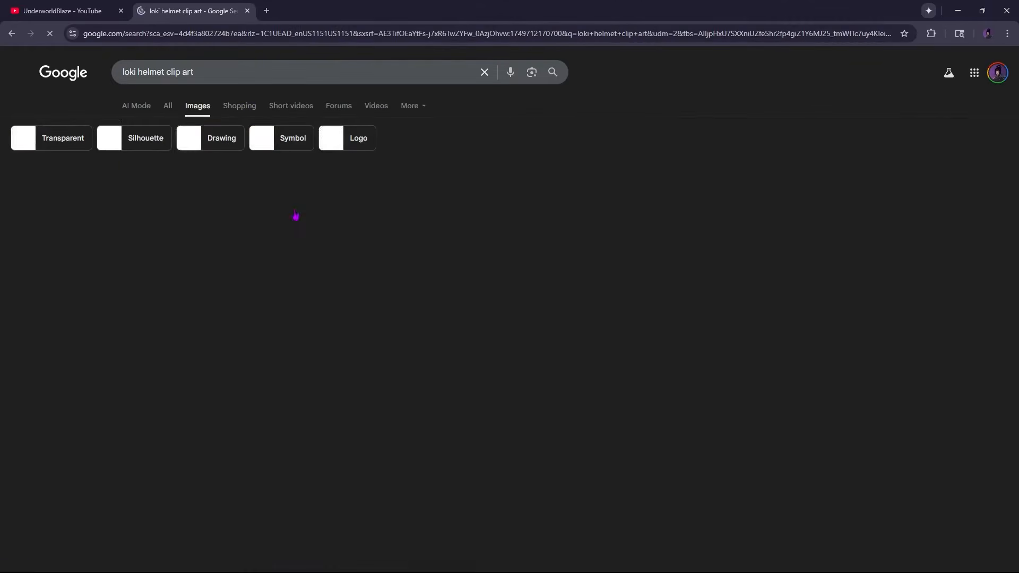
left_click(414, 313)
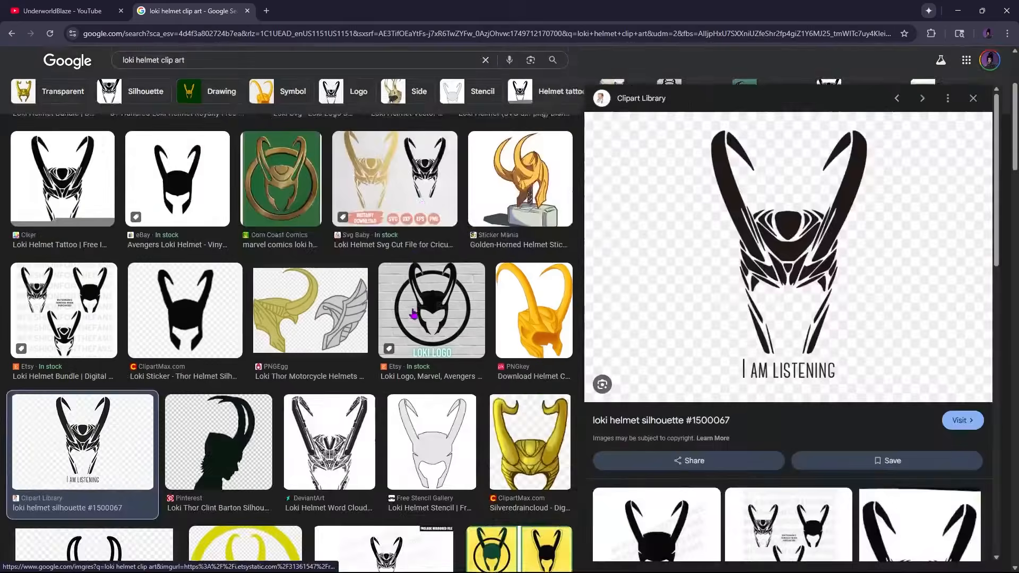
scroll(414, 313, "up", 3)
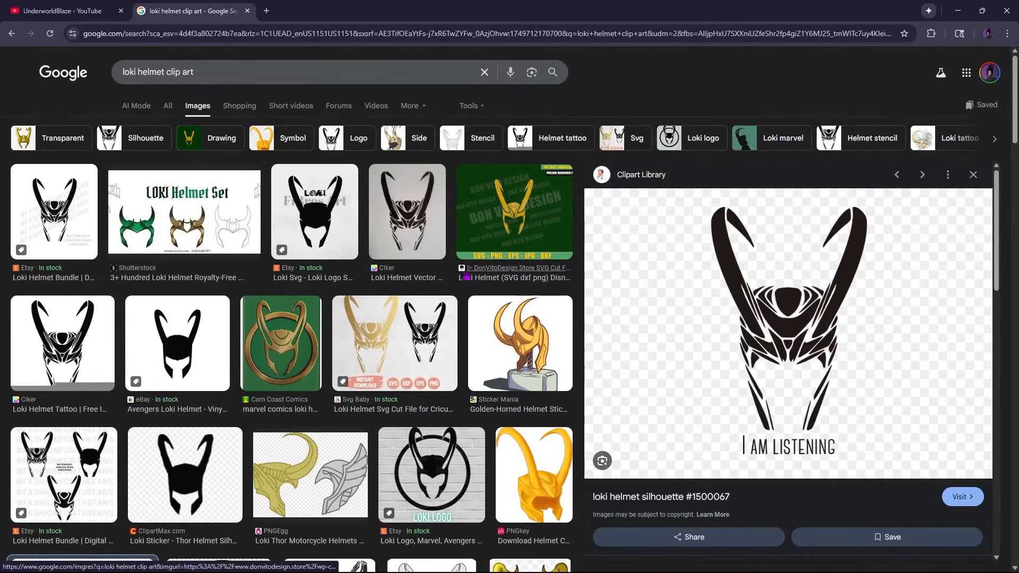
Step: Copy the Loki helmet silhouette image and paste it into the OverlayMarvelRivals document in Photoshop
right_click(787, 237)
left_click(791, 292)
key("alt+Tab")
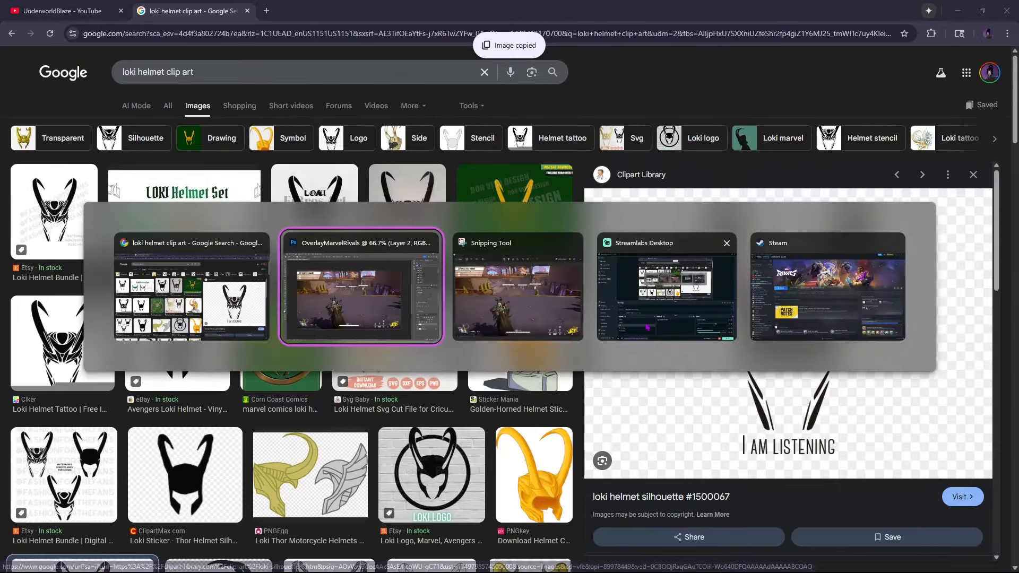
key("ctrl+v")
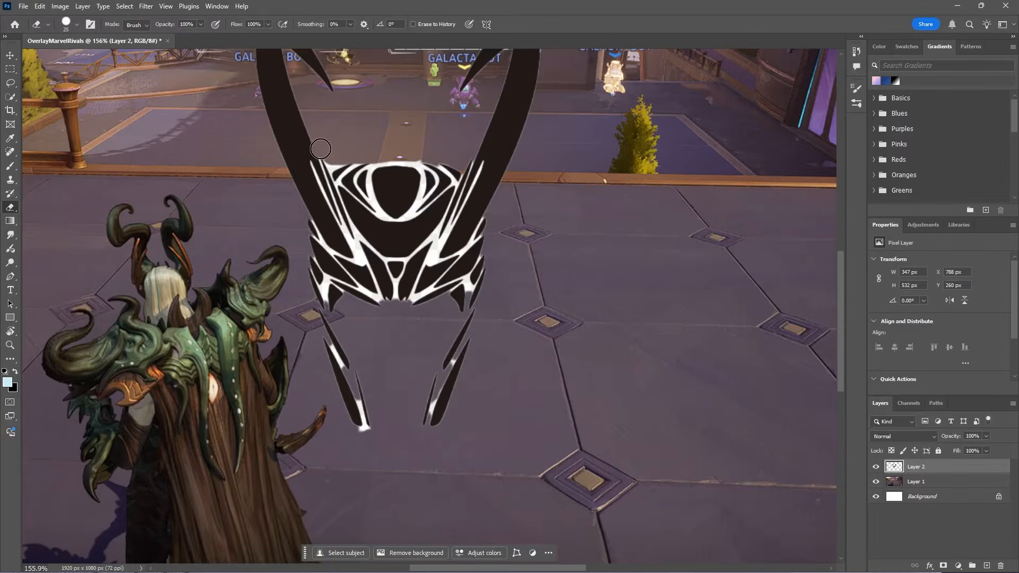
Step: Erase the leftover white background around the helmet's brow and inner horns, using a smaller eraser for the fine edges
scroll(343, 177, "up", 2)
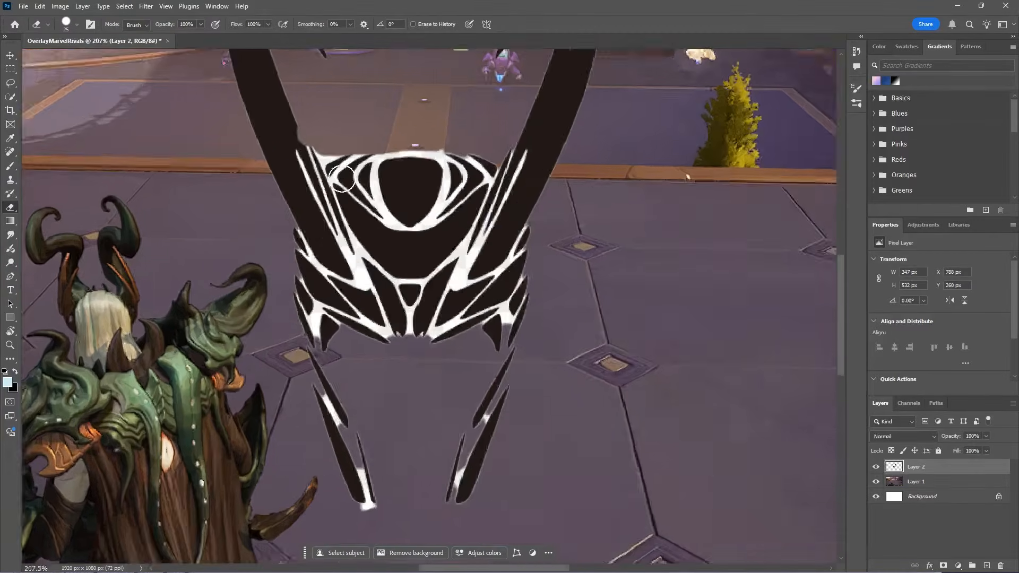
scroll(342, 177, "up", 2)
key("bracketleft")
key("bracketleft")
key("bracketleft")
key("bracketleft")
key("bracketleft")
key("bracketleft")
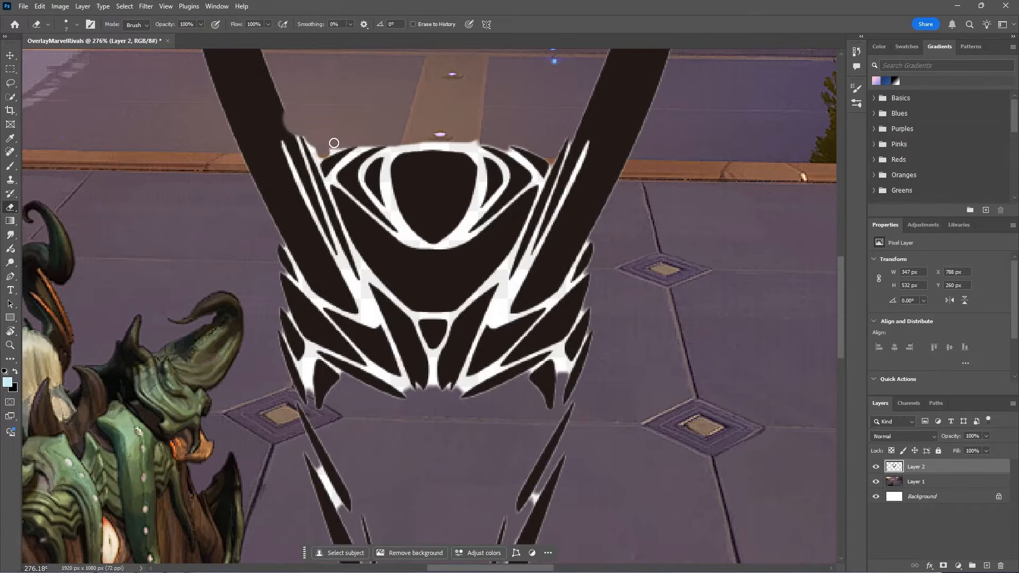
Step: Scale the helmet to about 67% and place it over the ultimate ability icon in the screenshot's lower-right corner
scroll(349, 190, "down", 6)
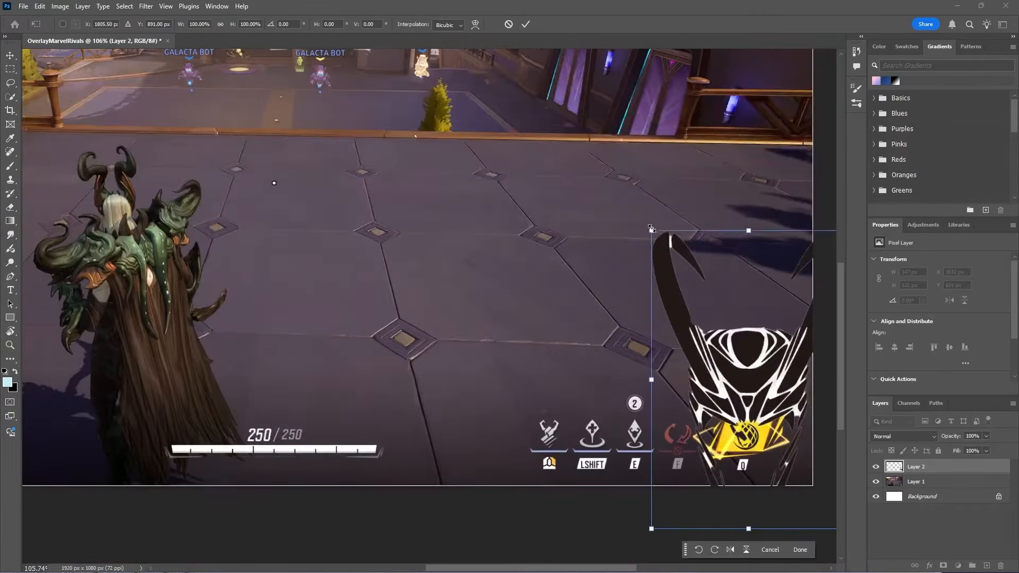
left_click_drag(652, 230, 716, 330)
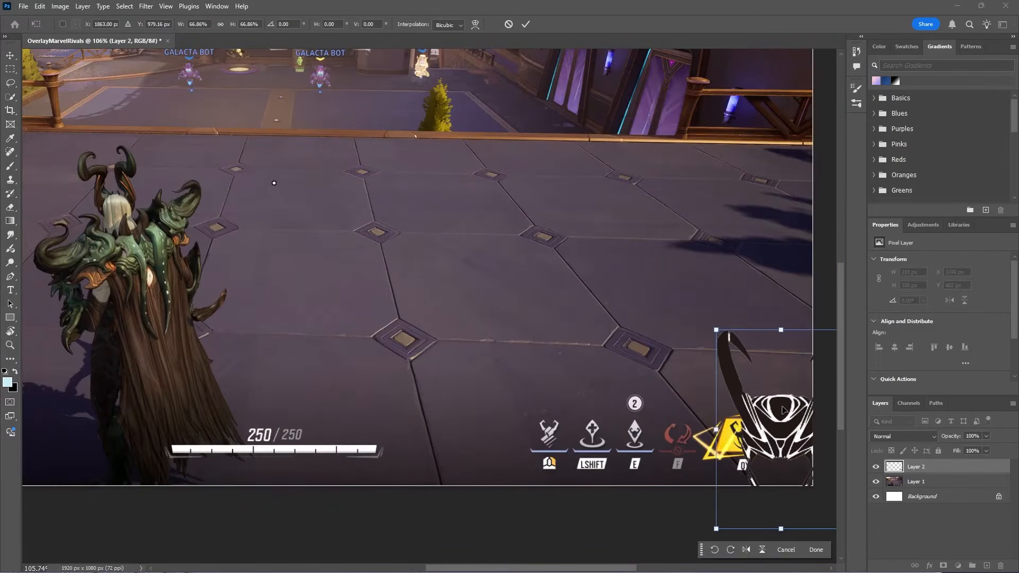
mouse_move(783, 410)
left_mouse_down()
mouse_move(733, 365)
mouse_move(750, 372)
left_mouse_up()
scroll(749, 371, "down", 3)
key("Return")
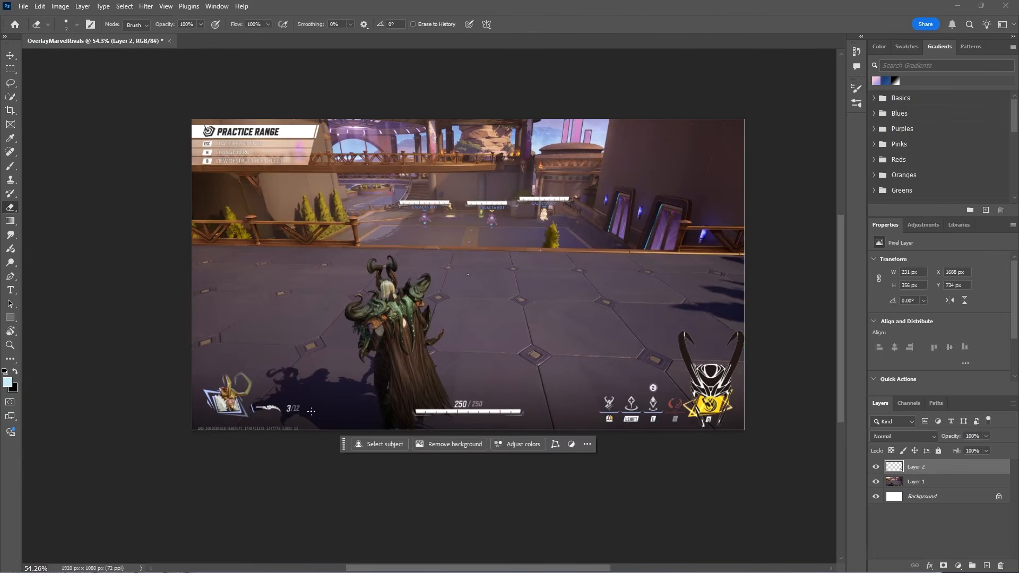
Step: Apply a red Color Overlay effect to the helmet layer
key("b")
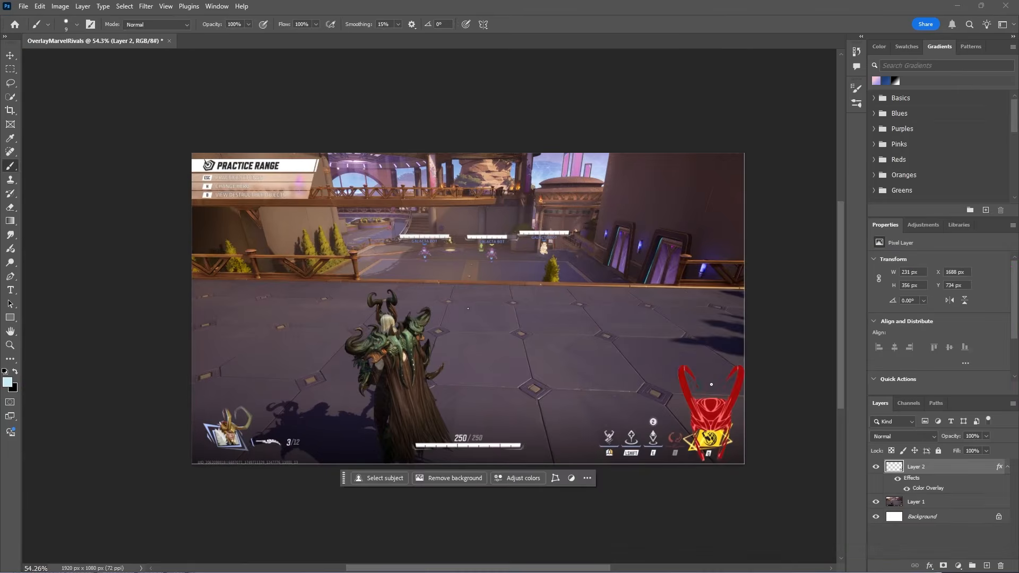
scroll(761, 445, "up", 1)
scroll(721, 431, "down", 1)
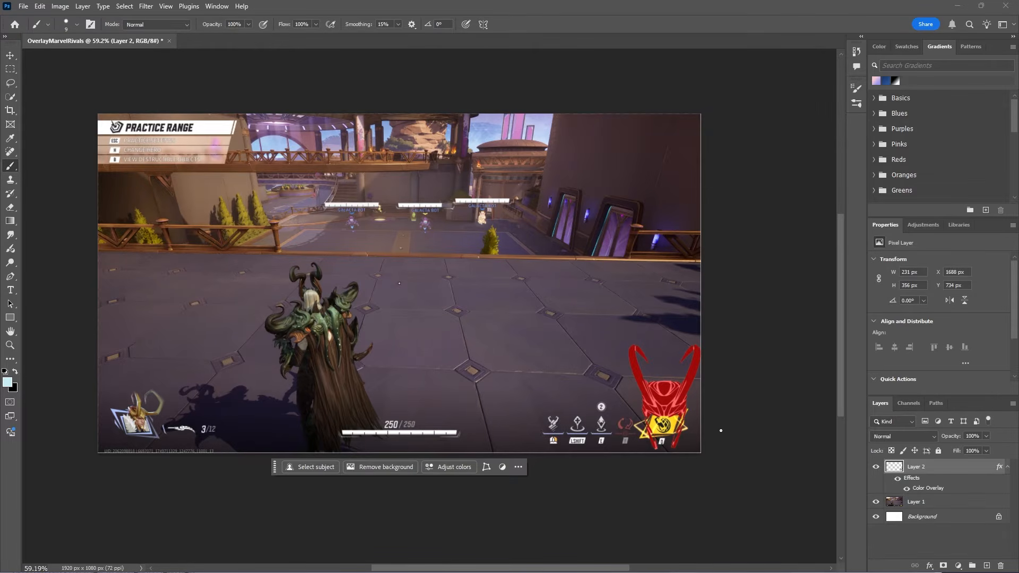
scroll(189, 443, "up", 4)
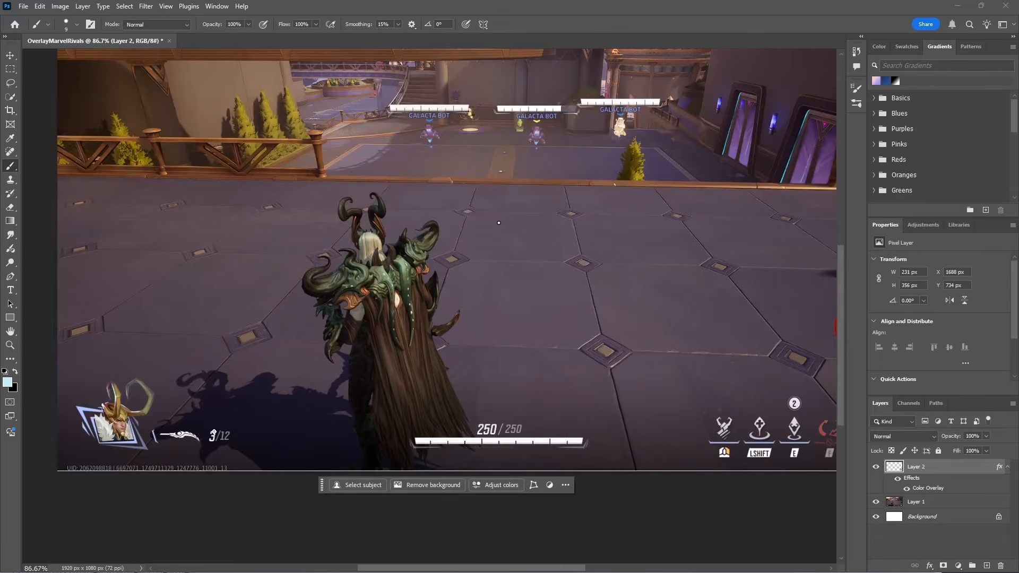
scroll(726, 437, "down", 1)
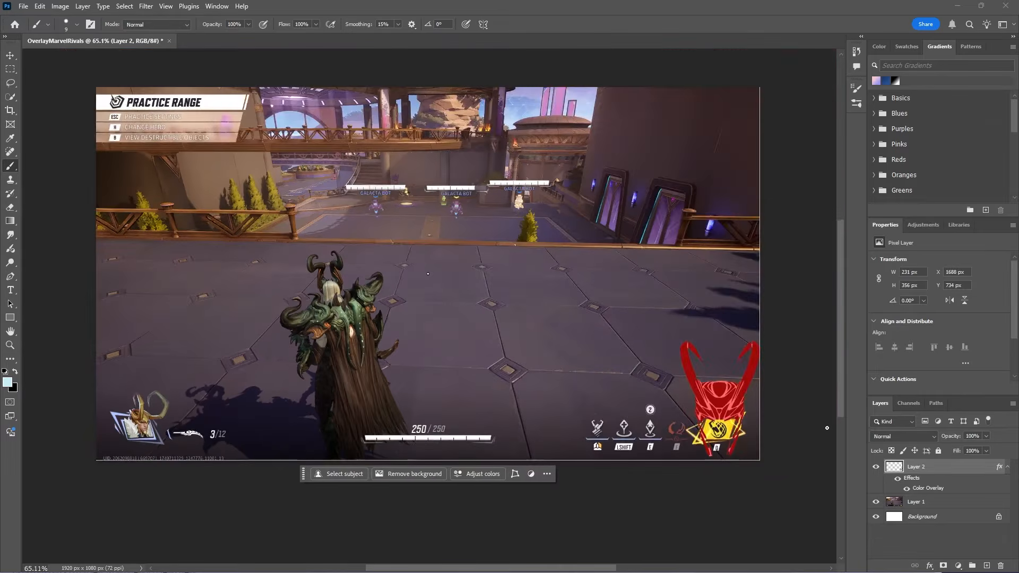
scroll(725, 436, "up", 4)
mouse_move(437, 419)
left_mouse_down()
mouse_move(489, 475)
mouse_move(483, 422)
left_mouse_up()
key("ctrl+z")
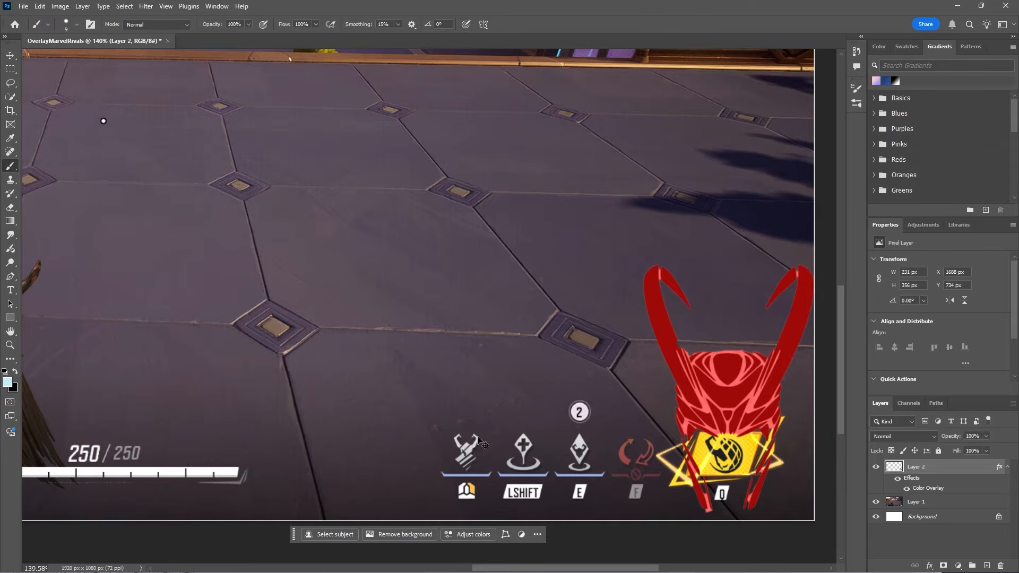
Step: Hide the game screenshot layer, Layer 1, beneath the helmet artwork
scroll(469, 419, "down", 3)
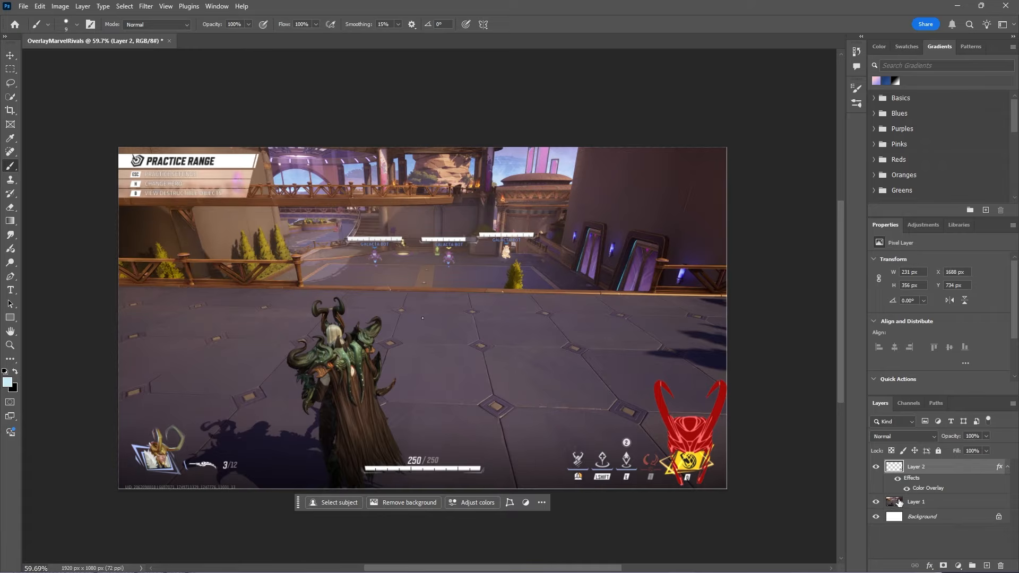
left_click(877, 503)
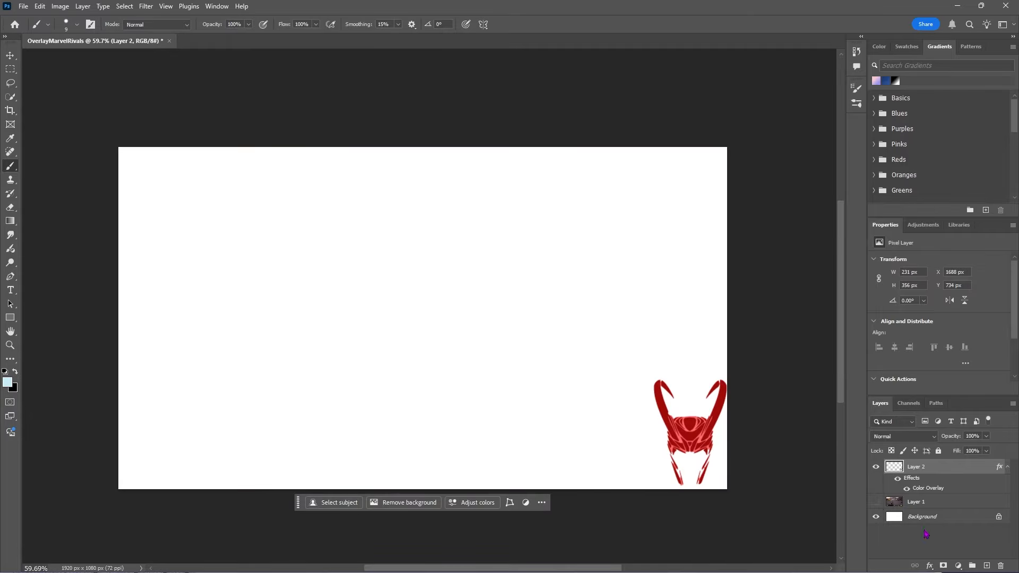
Step: Hide the white Background layer to leave the helmet on transparency, and show the Quick Export as PNG option
left_click(877, 518)
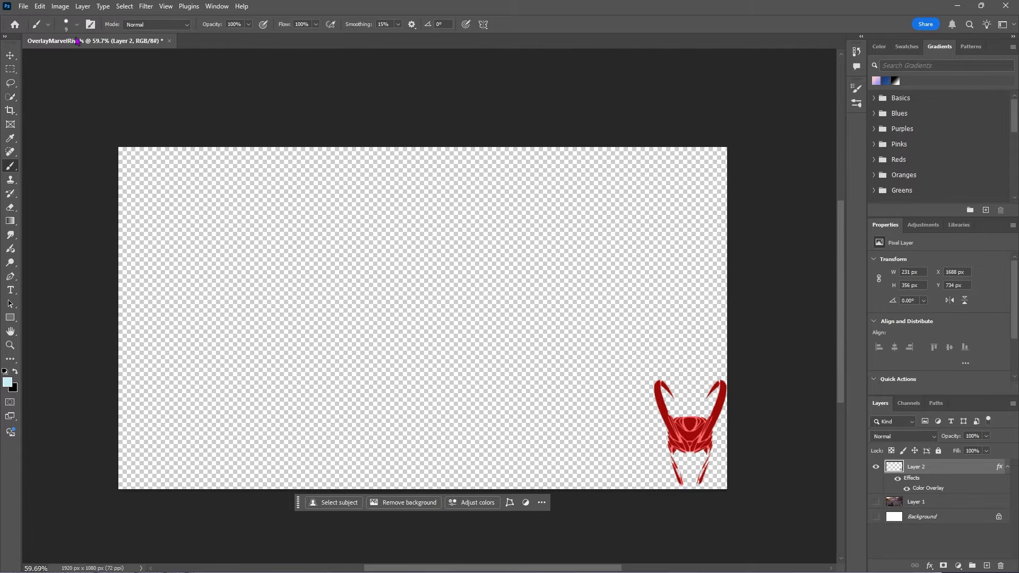
left_click(24, 5)
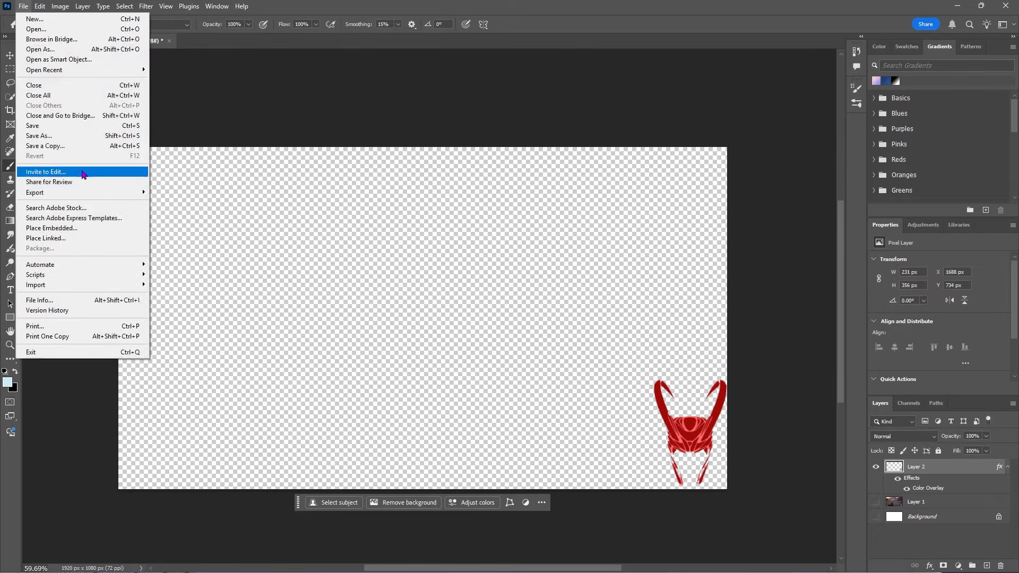
mouse_move(86, 193)
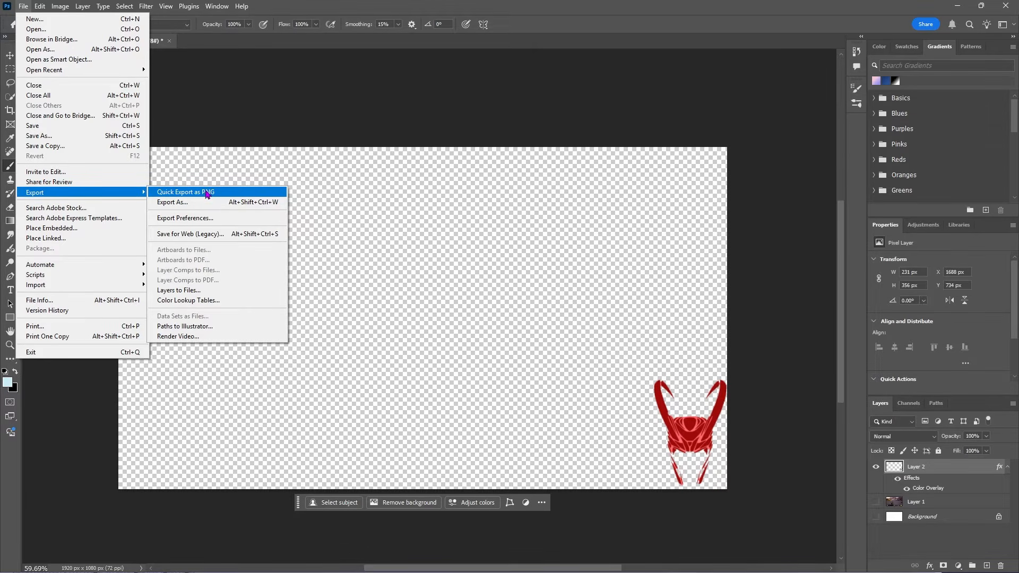
left_click(542, 126)
Step: Find HudSight 2 with a Windows search for "huds", launch it and continue with the demo version
mouse_move(630, 568)
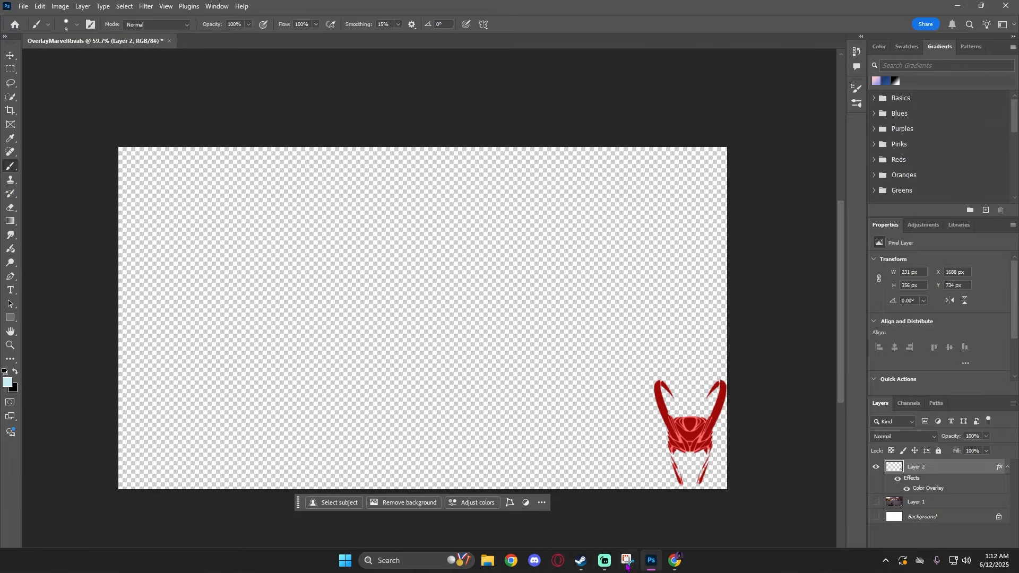
left_click(436, 558)
type("huds")
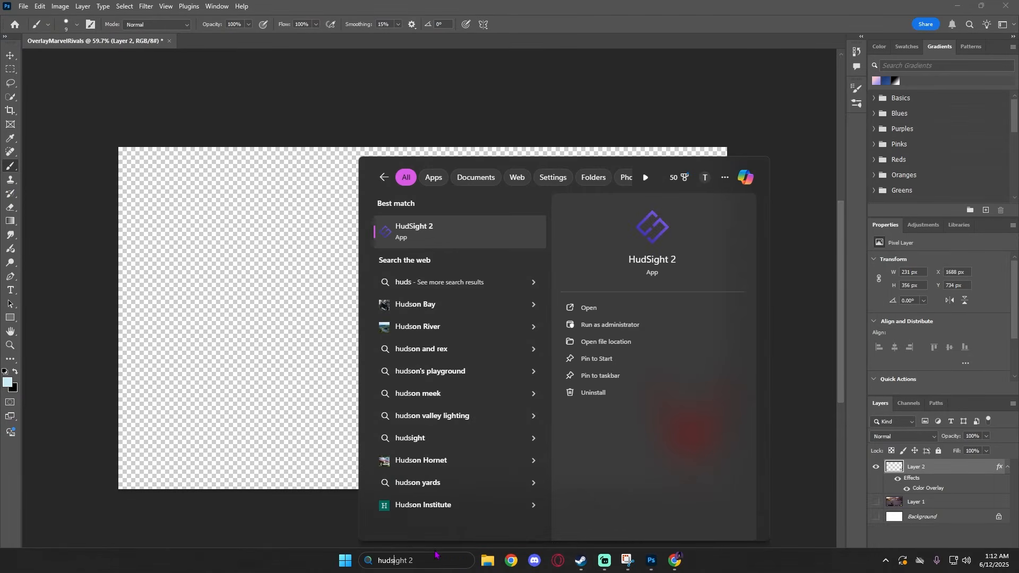
left_click(611, 308)
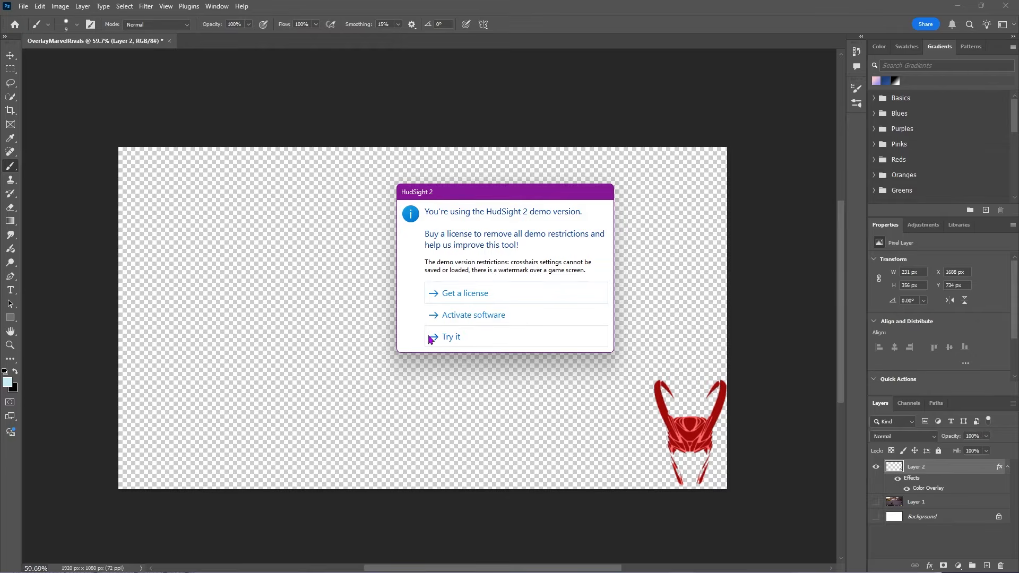
left_click(481, 338)
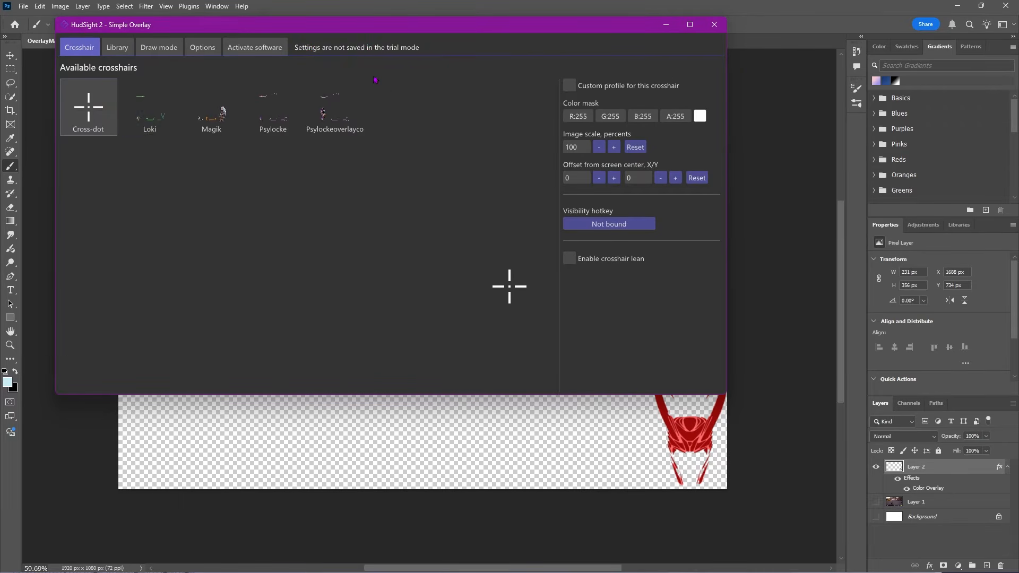
Step: View the crosshairs library's option to add an image from disk, and choose Loki from the available crosshairs
left_click(117, 47)
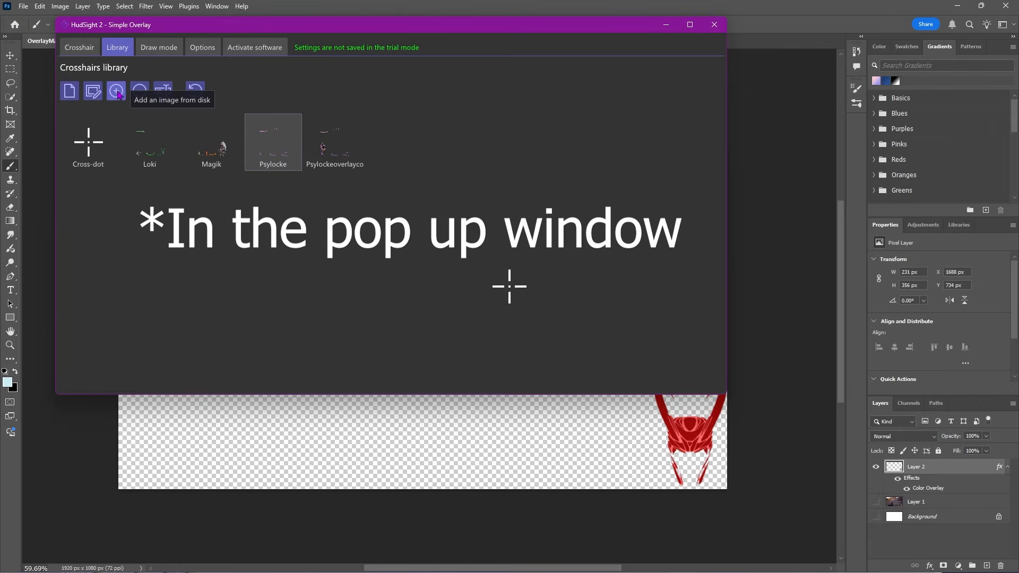
left_click(79, 48)
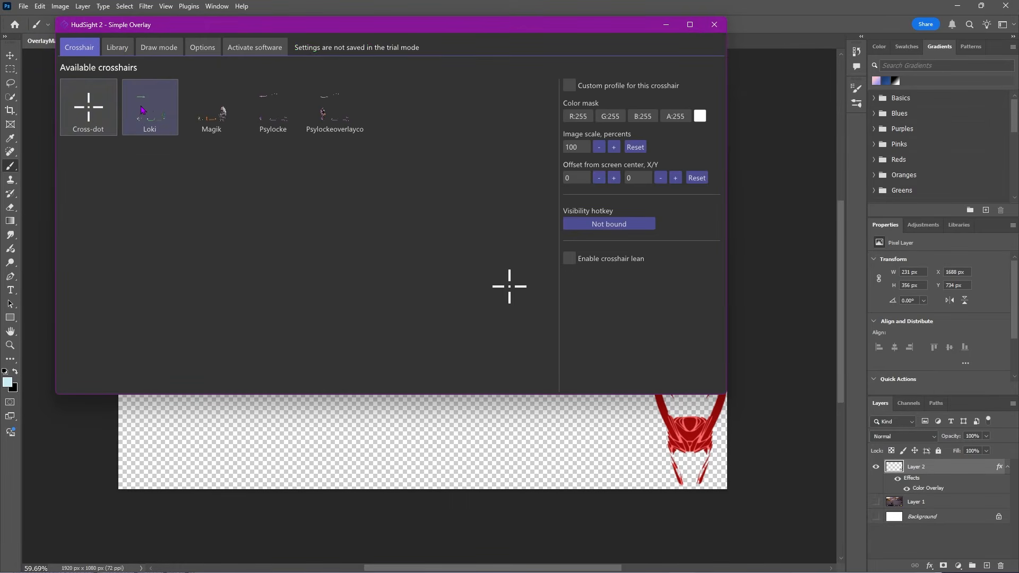
left_click(149, 109)
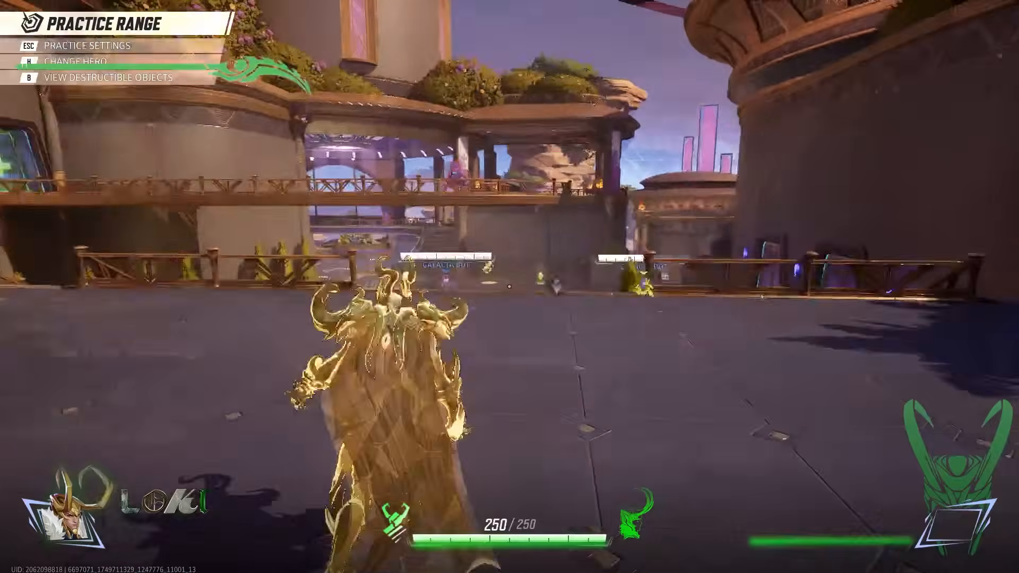
Step: Switch to the Marvel Rivals practice range and check the Loki overlay against the HUD while moving, attacking and reloading
key("a")
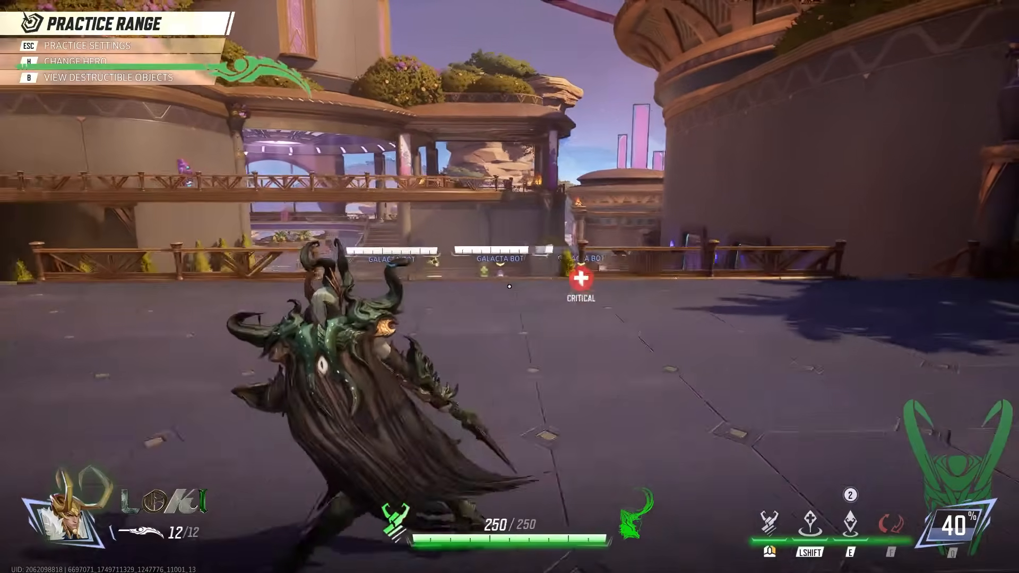
key("w")
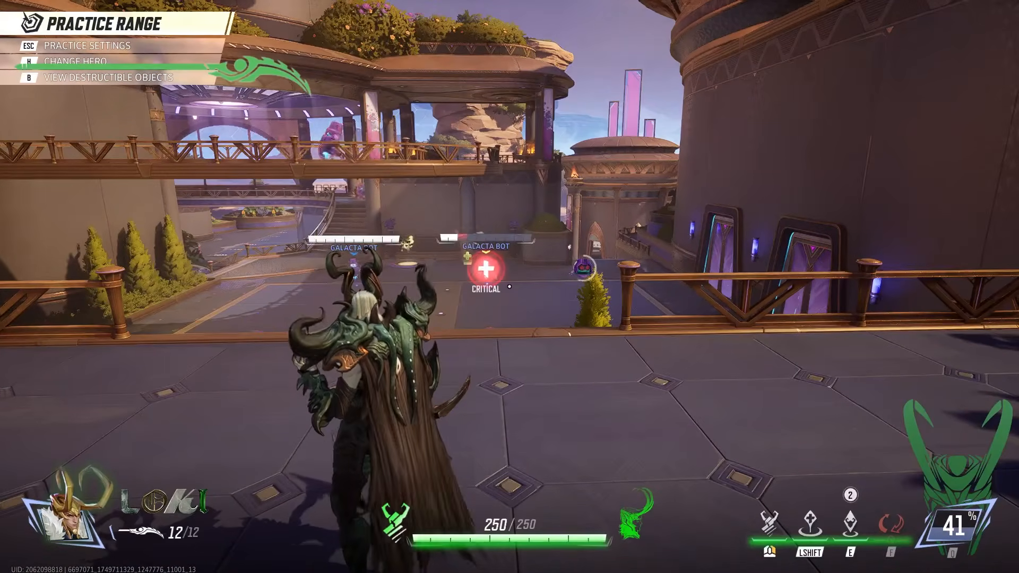
key("w")
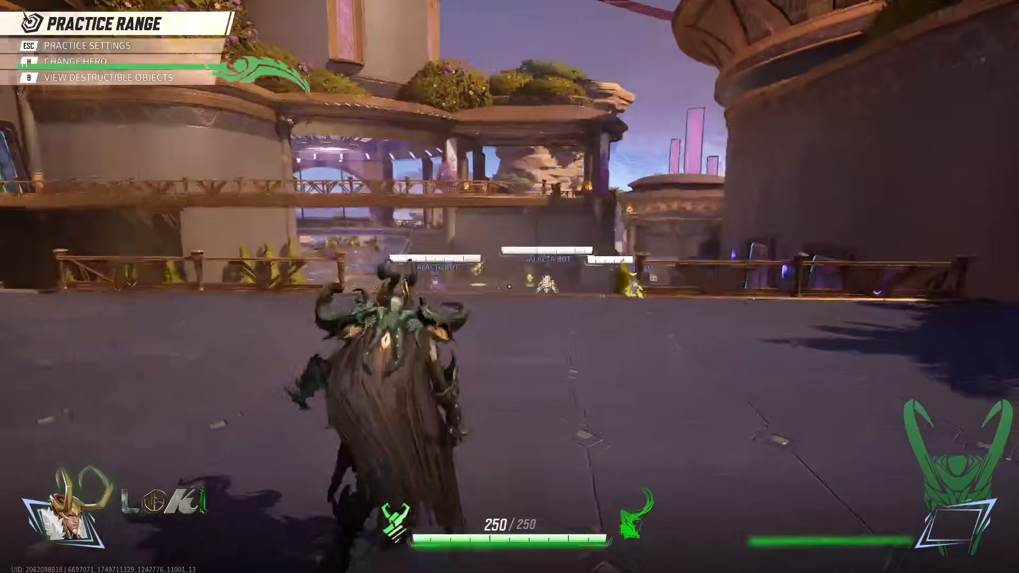
key("a")
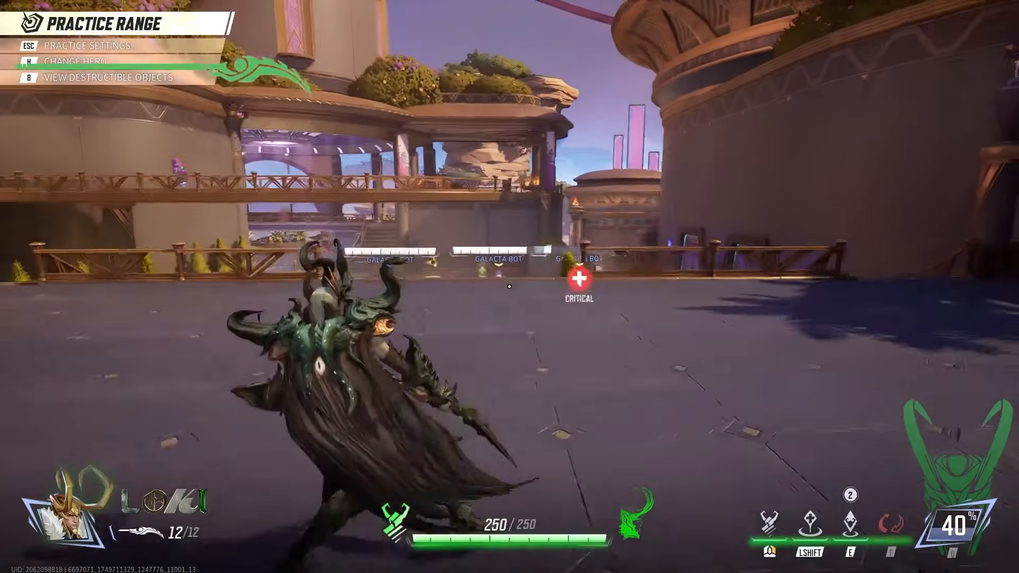
key("d")
key("w")
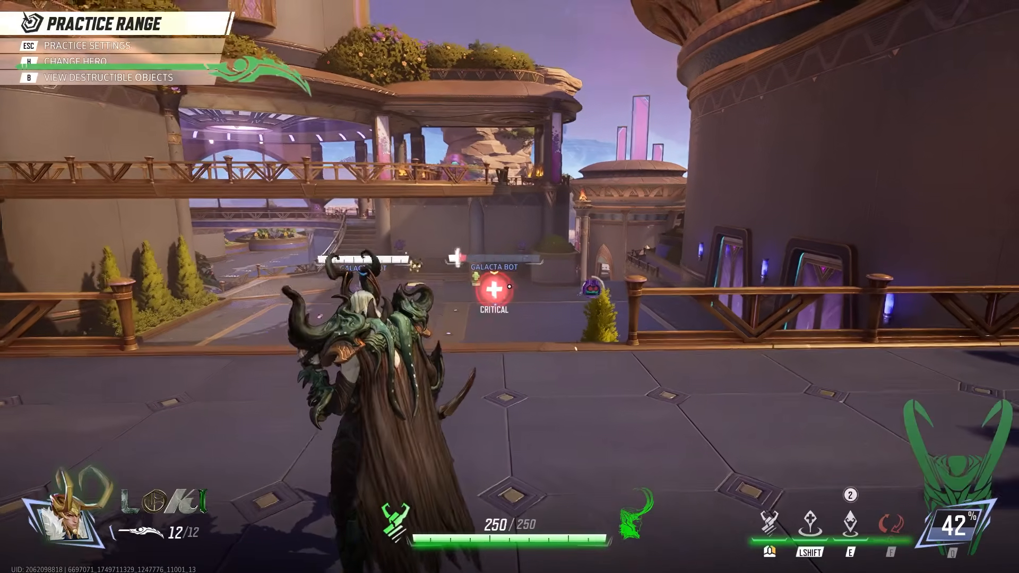
left_click(510, 287)
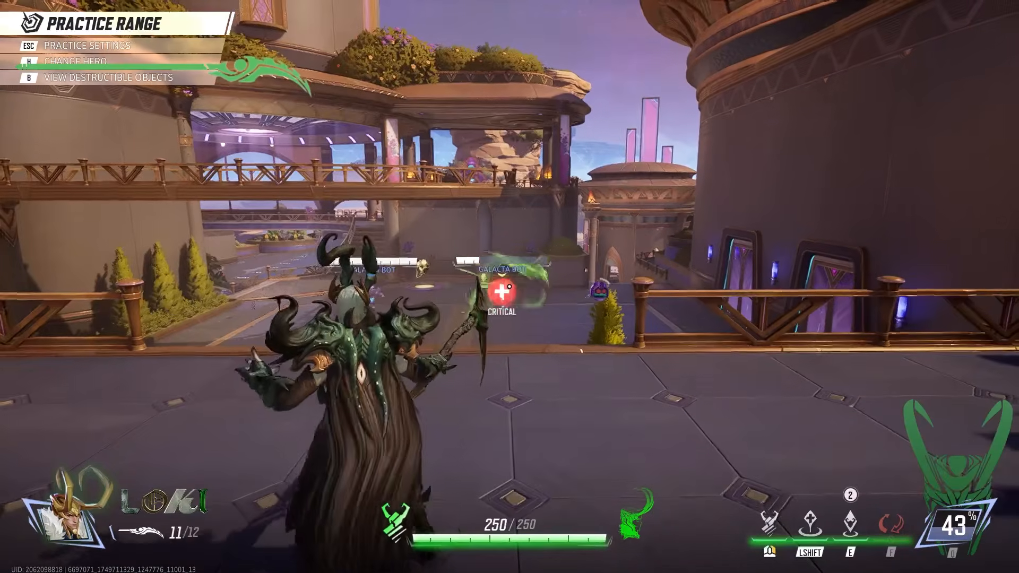
left_click(510, 287)
left_click(509, 286)
key("s")
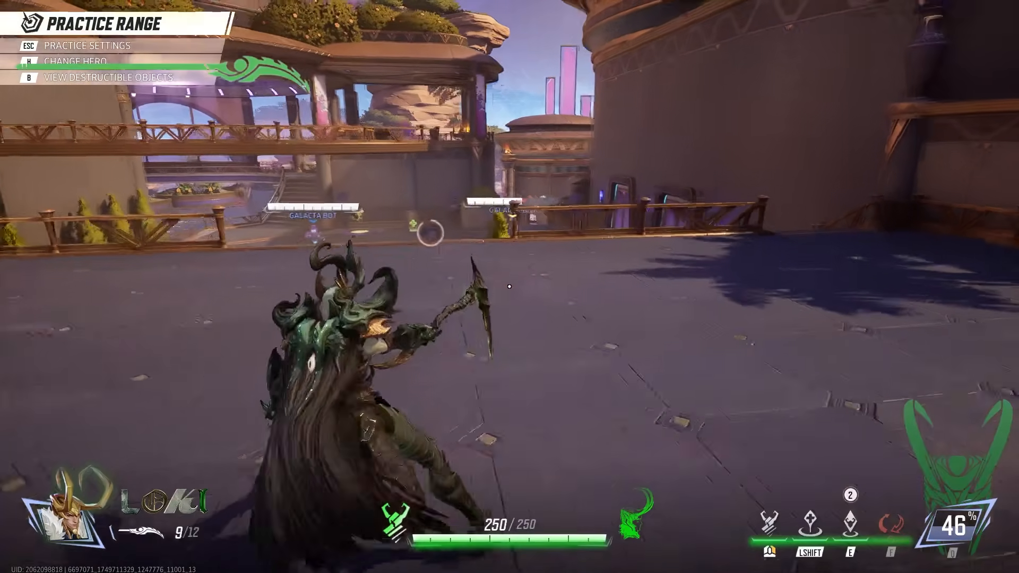
key("w")
key("s")
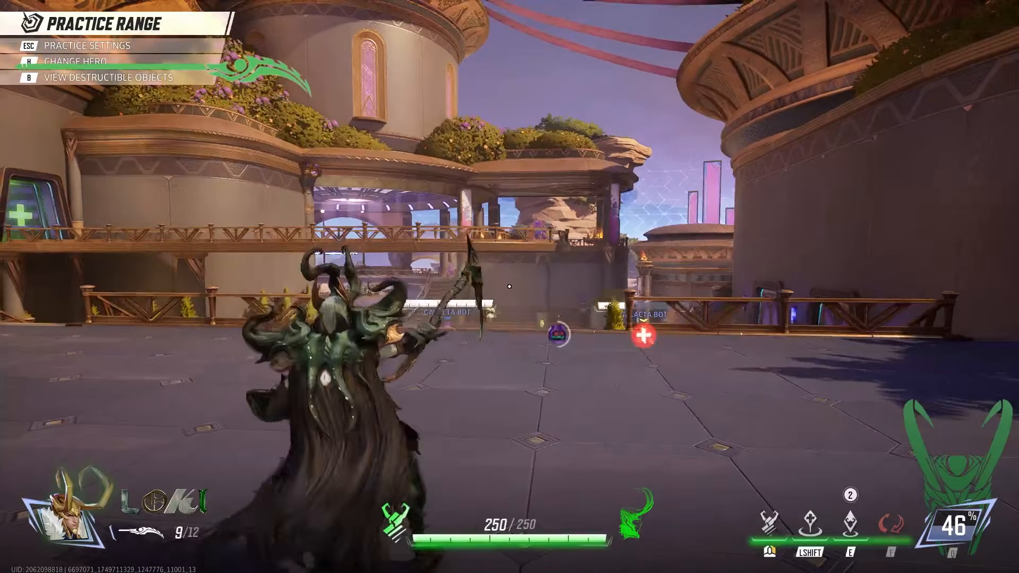
key("r")
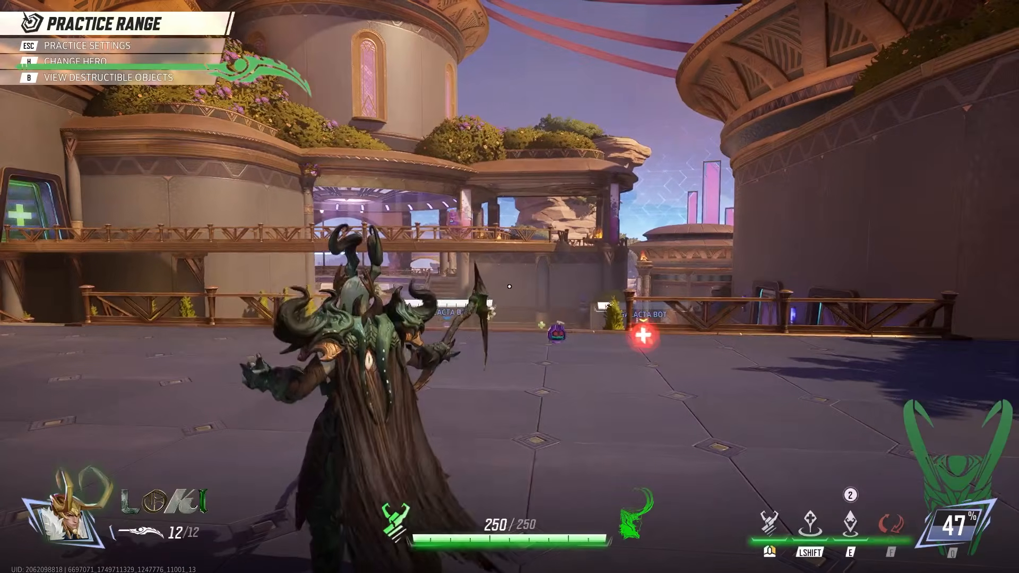